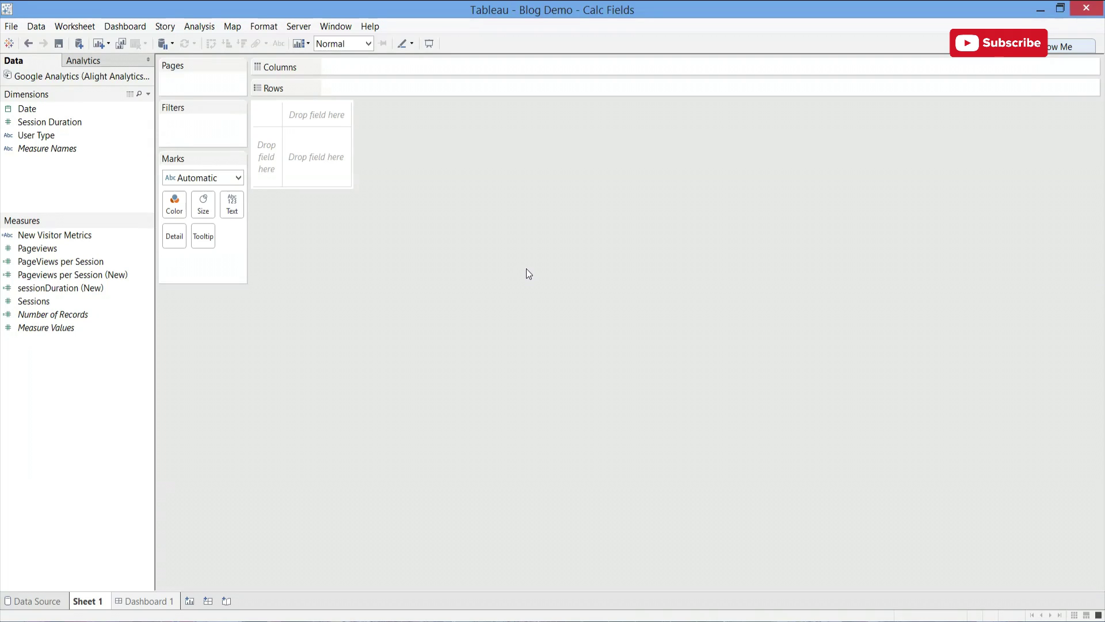
- Review the Pageviews per Session (New) formula and its IIF help, closing it unchanged
left_click(147, 274)
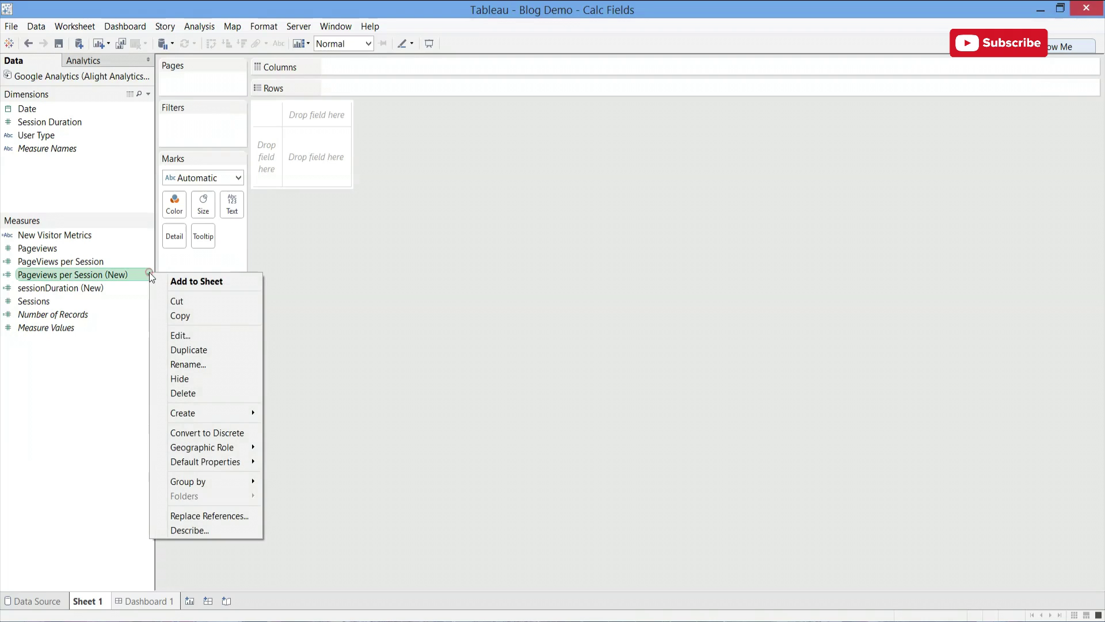
left_click(212, 329)
left_click_drag(382, 192, 385, 209)
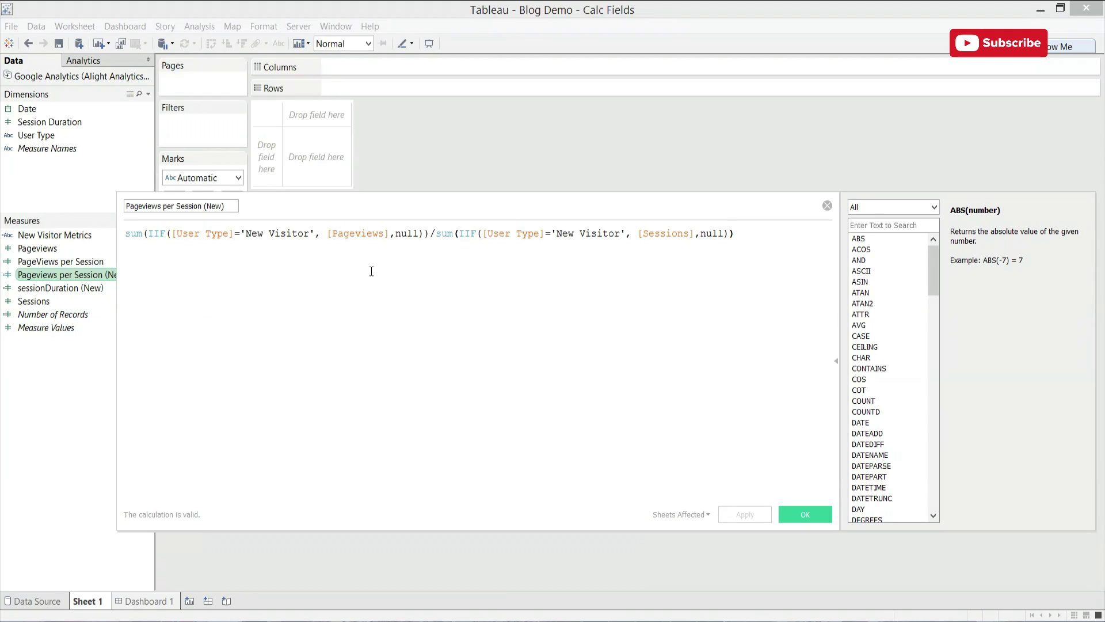
left_click(153, 233)
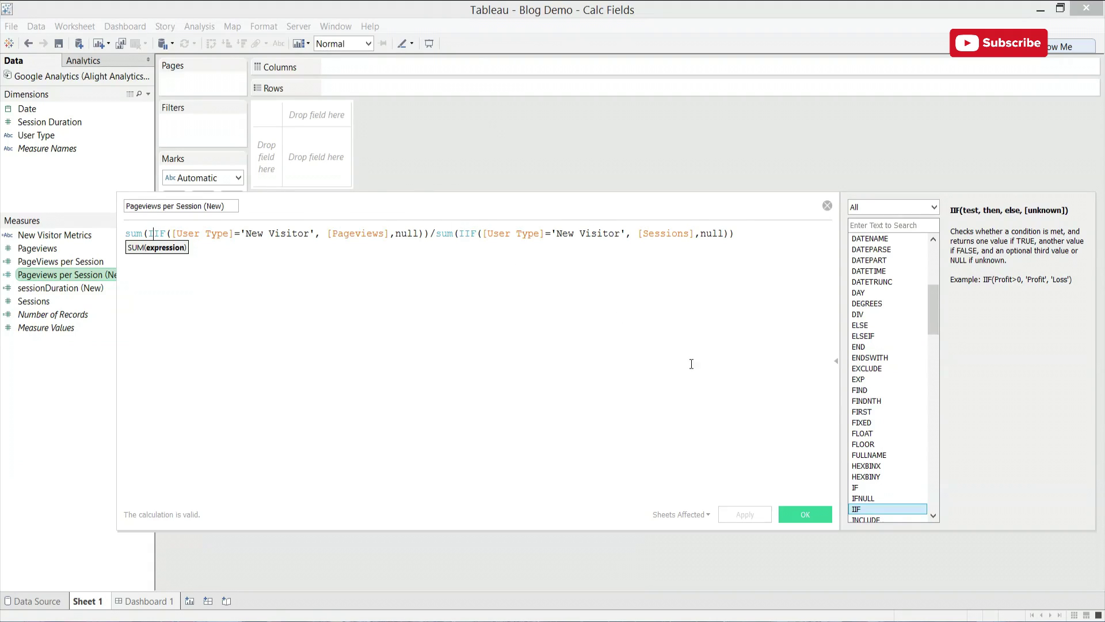
left_click(799, 514)
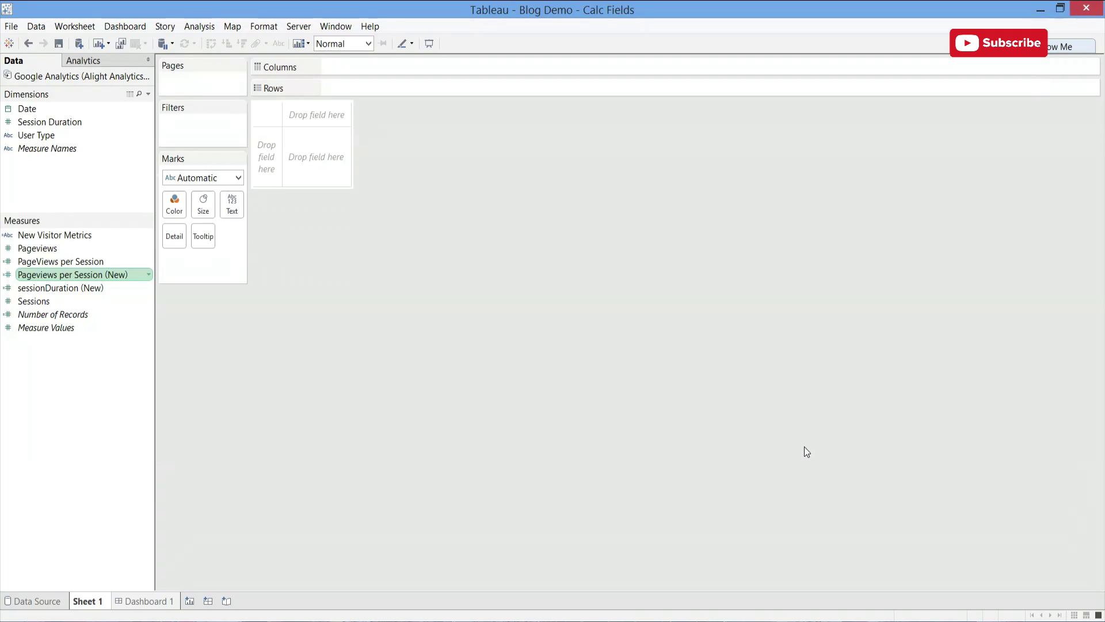
- Open the New Visitor Metrics calculation in the editor
left_click(147, 235)
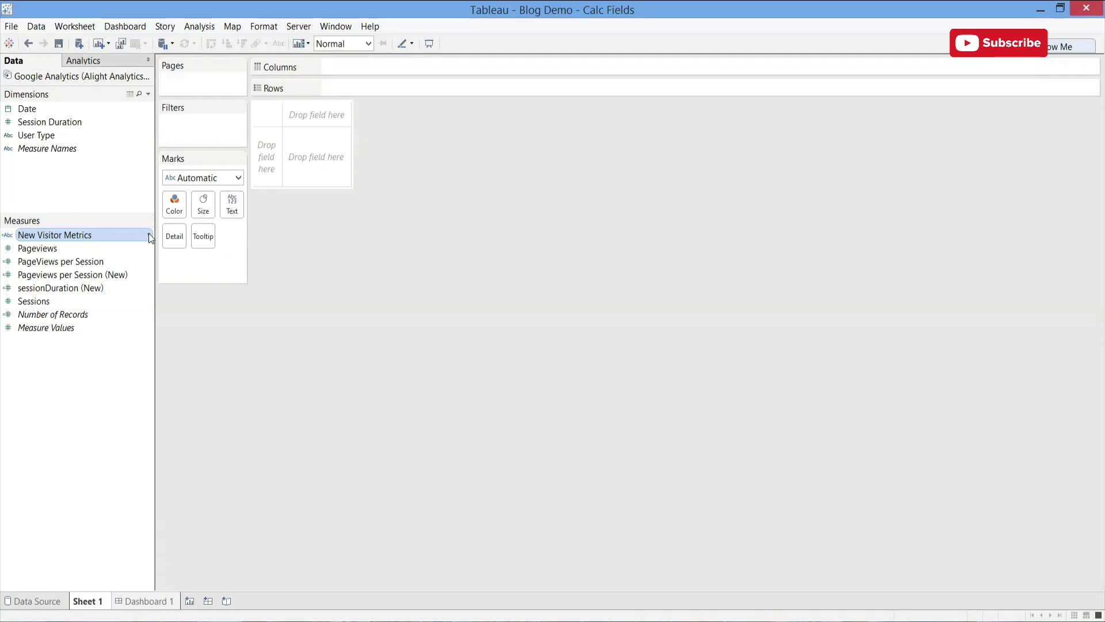
right_click(148, 233)
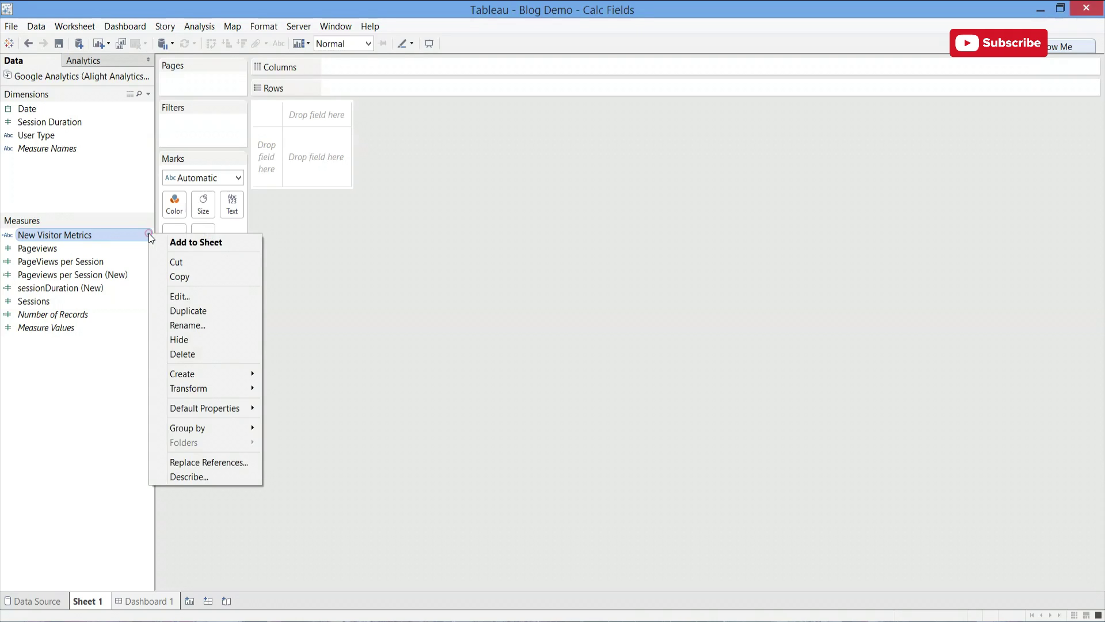
left_click(202, 291)
left_click_drag(471, 493, 123, 453)
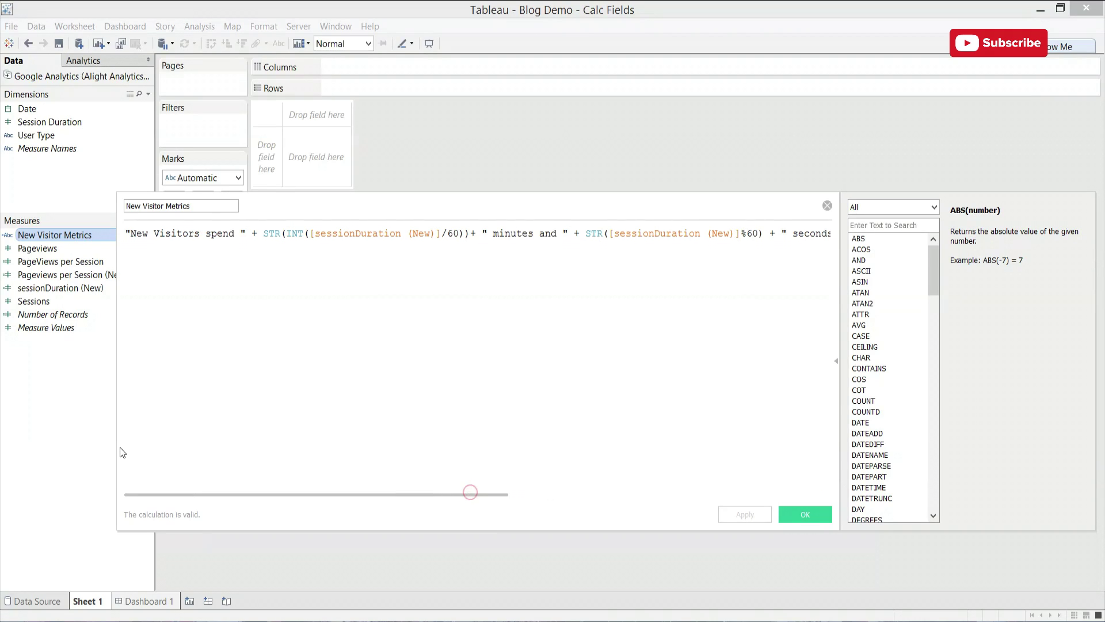
- Walk through the formula's opening text, STR and INT functions, up to the minutes text
left_click(125, 233)
left_click(255, 233)
left_click(267, 234)
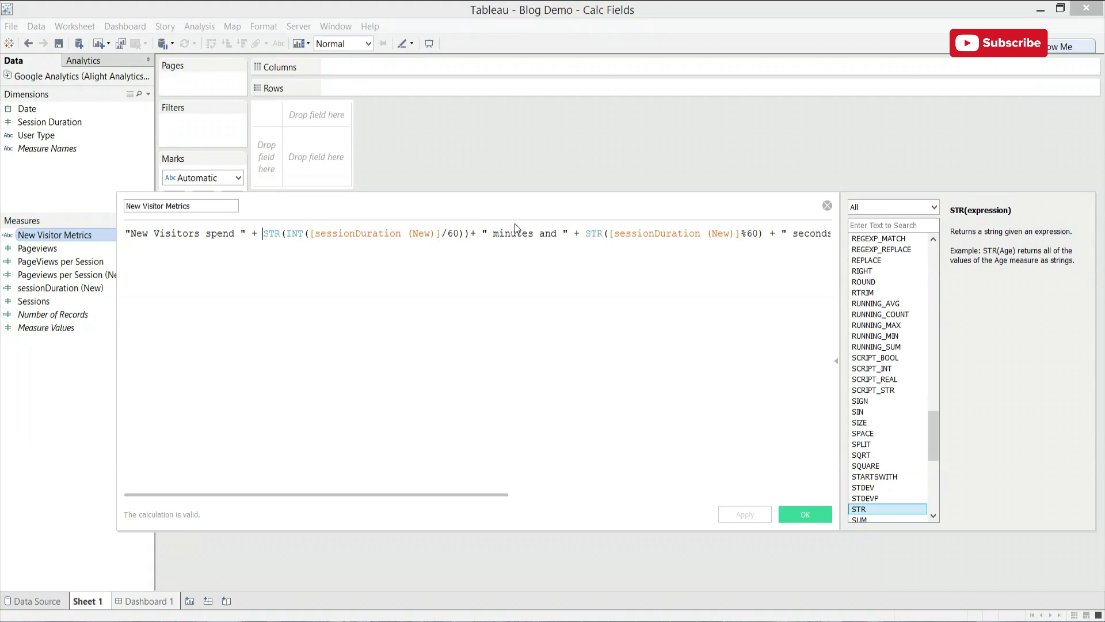
left_click(297, 233)
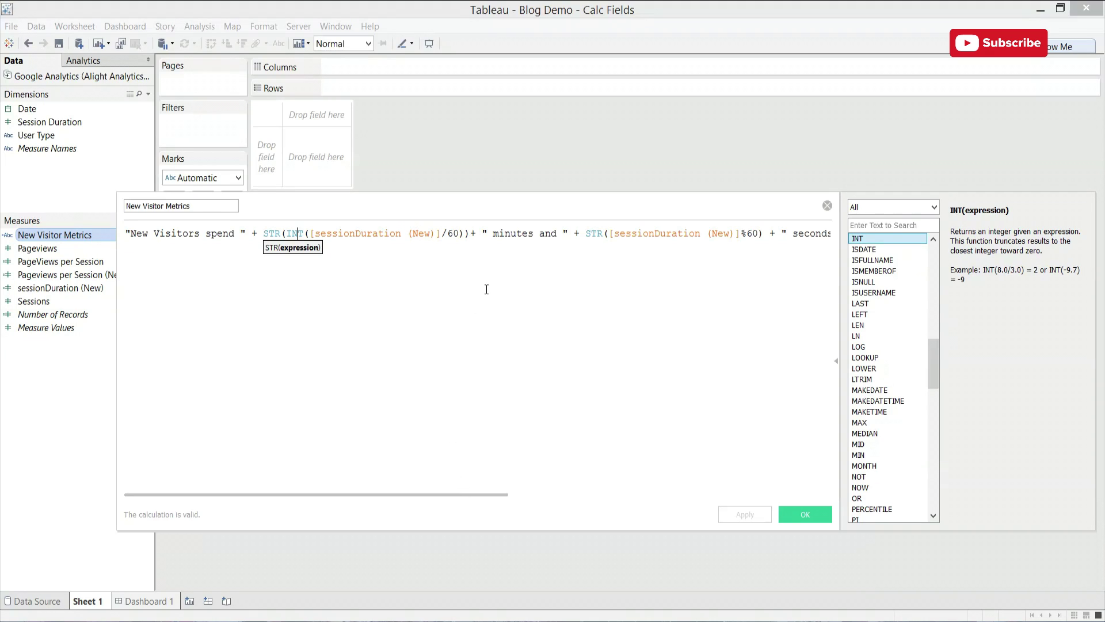
left_click(492, 233)
left_click_drag(446, 494, 533, 498)
left_click(433, 233)
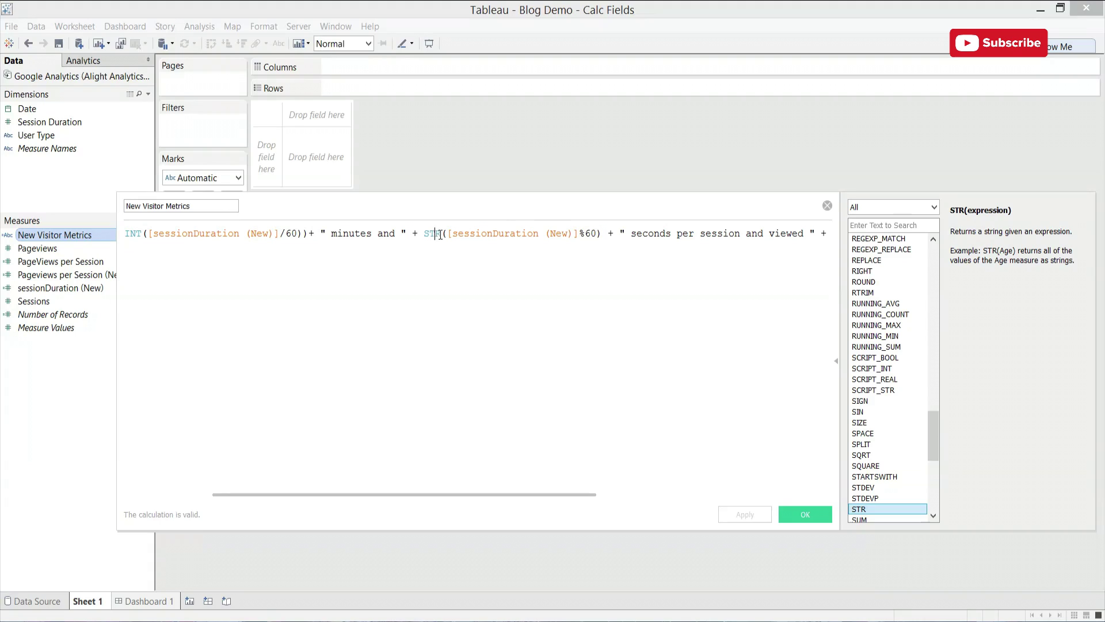
double_click(582, 234)
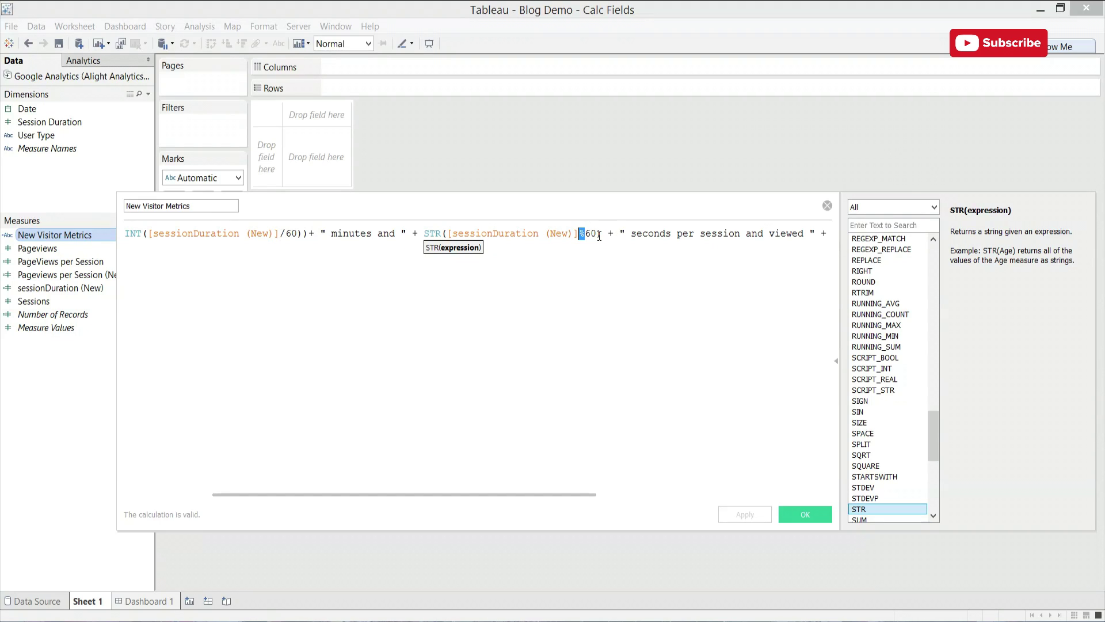
left_click_drag(553, 493, 714, 496)
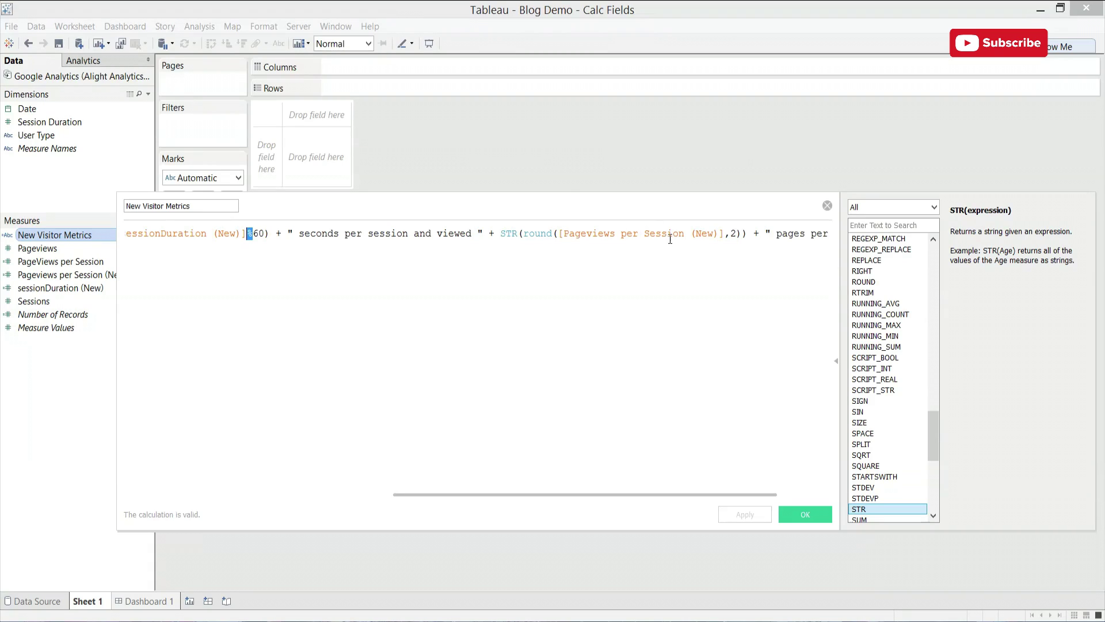
left_click(507, 236)
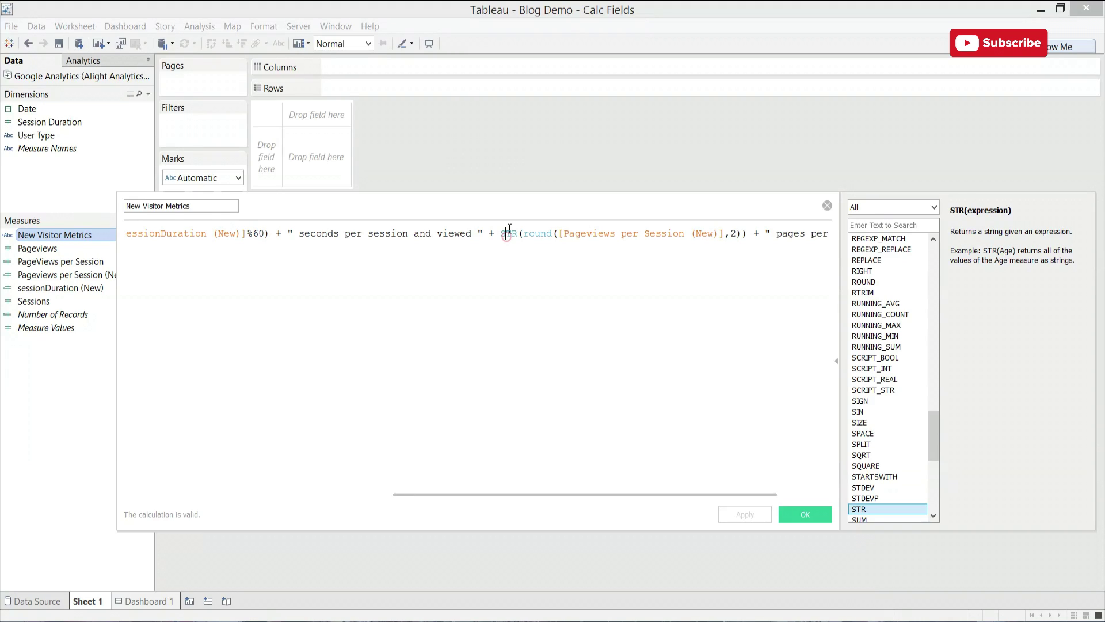
left_click(540, 233)
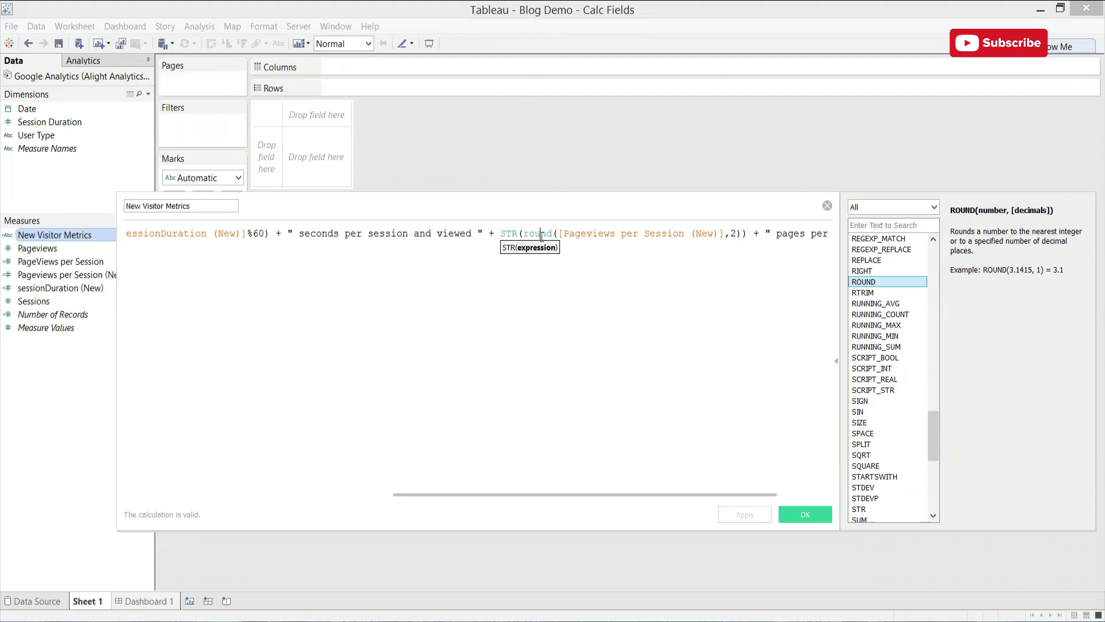
key("Right")
key("Right")
key("Right")
key("Right")
key("Right")
key("Right")
key("Right")
key("Right")
key("Right")
key("Right")
key("Right")
key("Right")
key("Right")
key("Right")
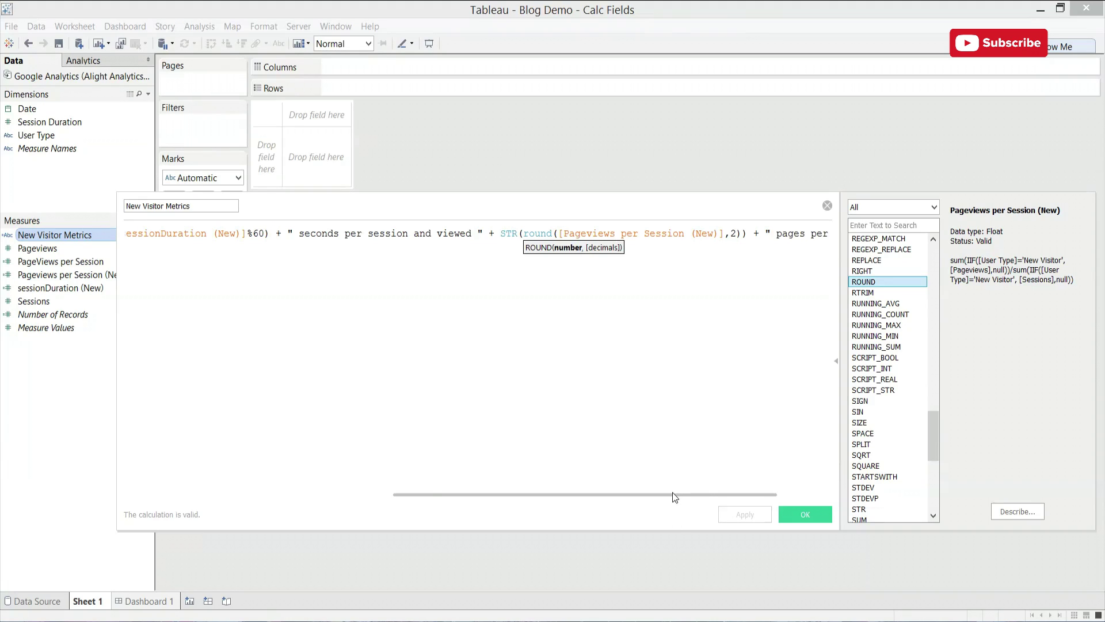
left_click_drag(672, 493, 717, 494)
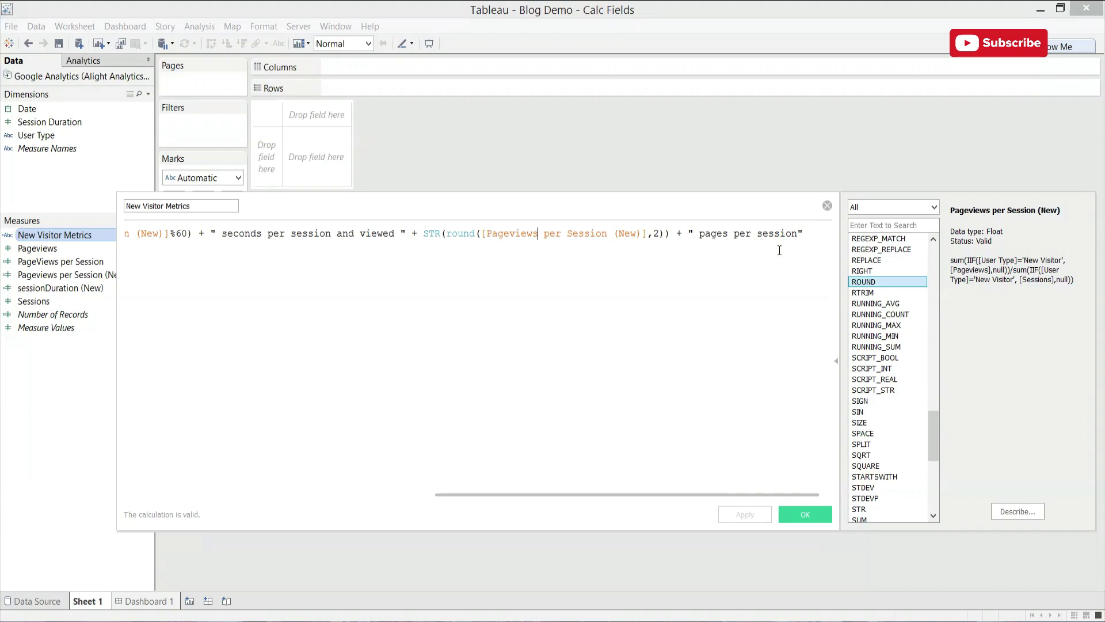
- Confirm New Visitor Metrics and put it on Rows, showing 5 minutes 43 seconds and 8.48 pages
left_click(806, 514)
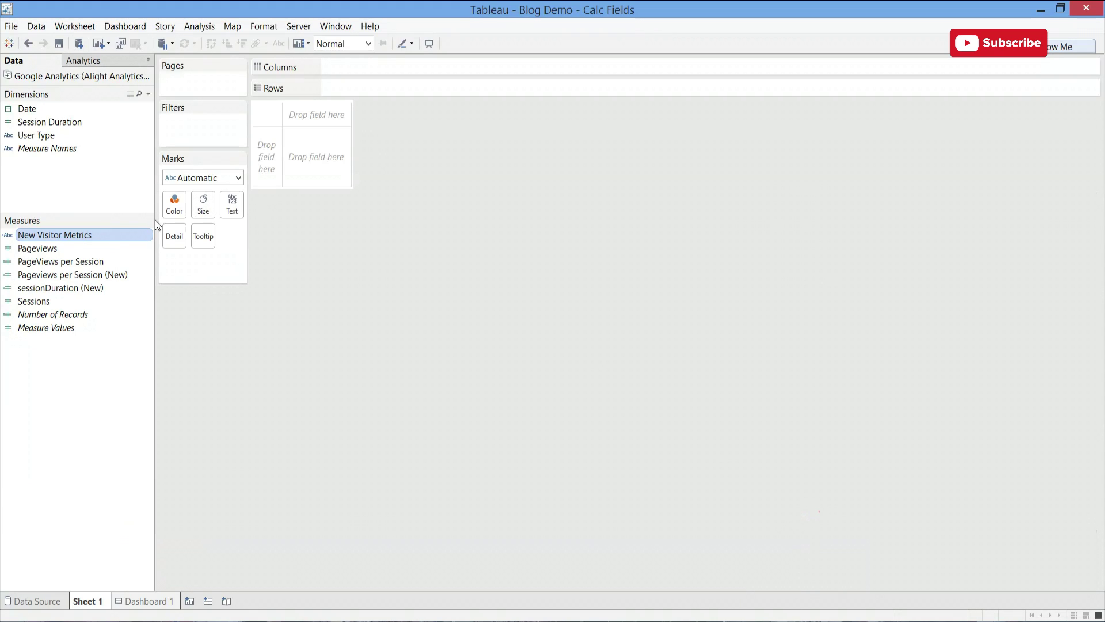
left_click_drag(115, 235, 423, 87)
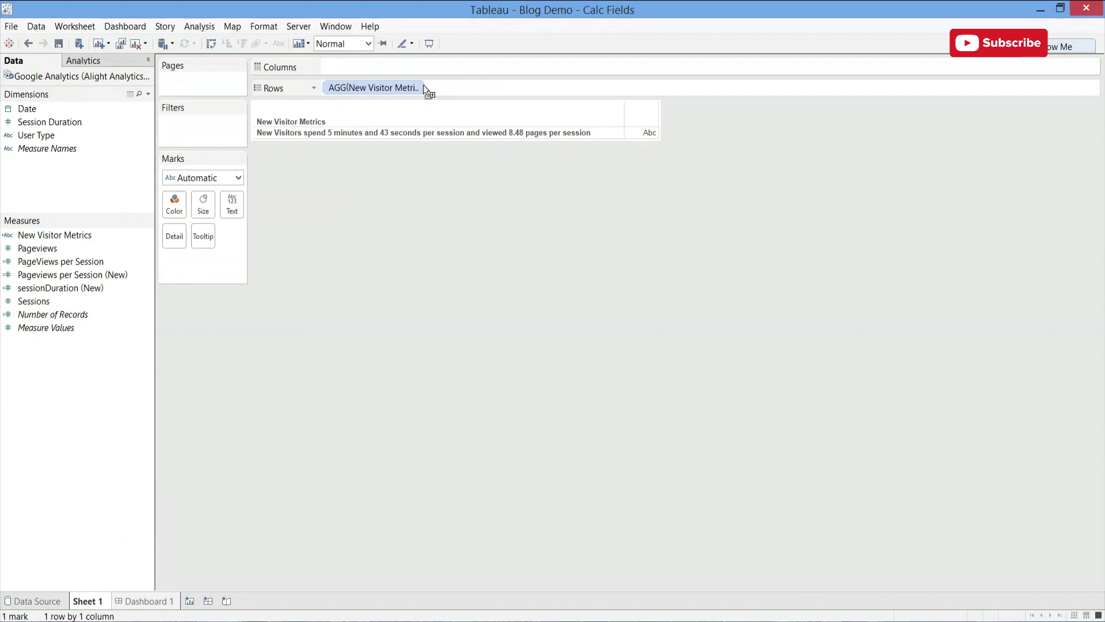